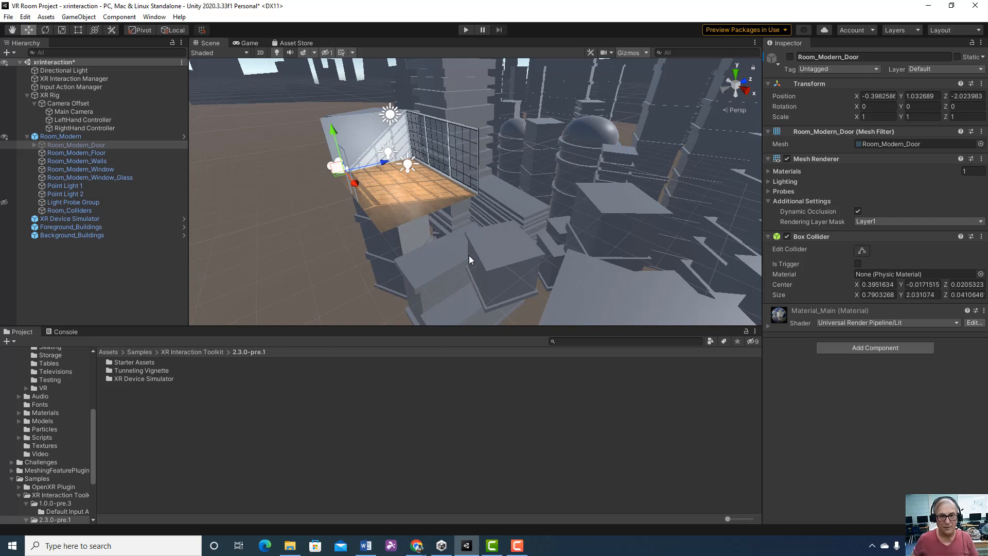
# Examine the room from several angles and inspect the Directional Light and XR Rig in the scene
pyautogui.moveTo(468, 256); pyautogui.dragTo(537, 236, button='right')
pyautogui.moveTo(538, 237); pyautogui.dragTo(681, 251, button='middle')
pyautogui.moveTo(681, 252); pyautogui.dragTo(684, 263, button='right')
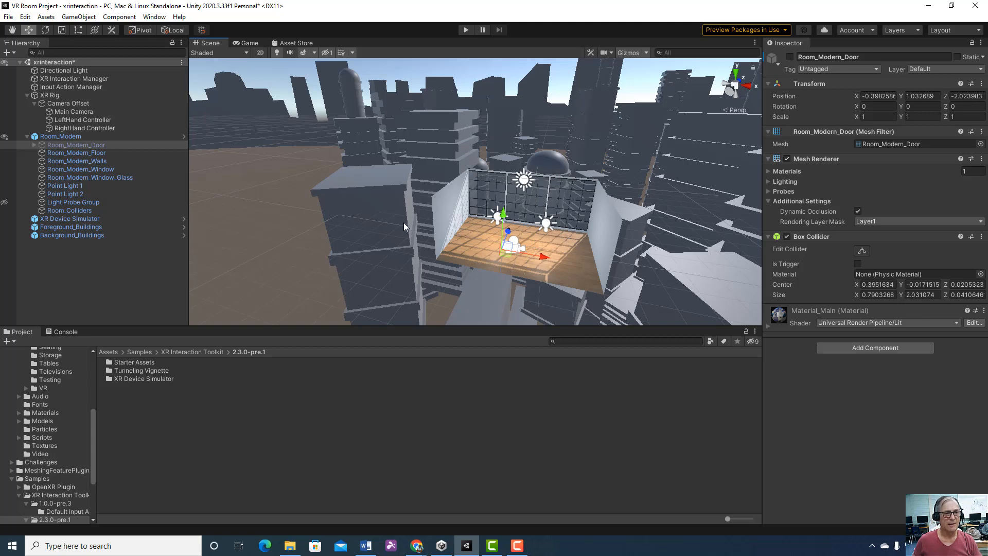
pyautogui.click(99, 70)
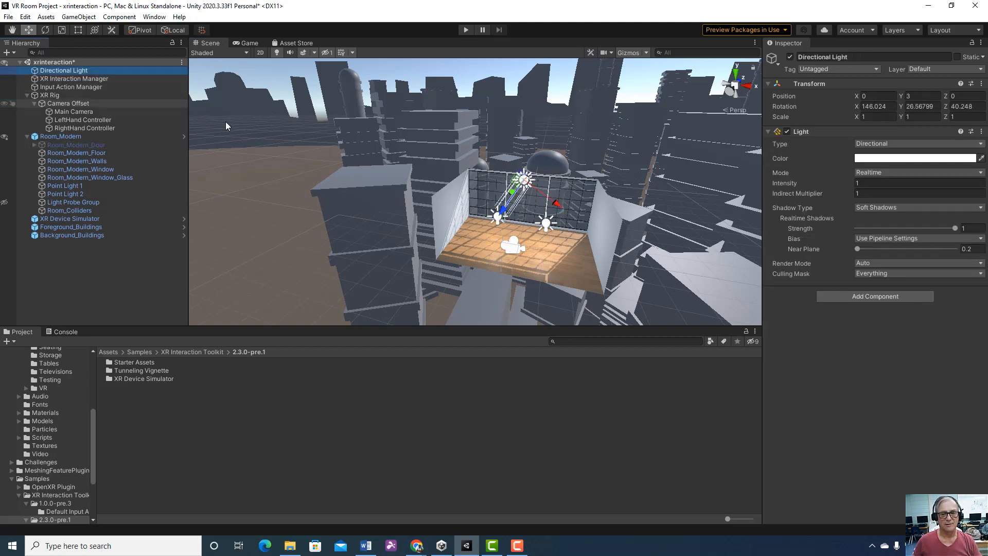
pyautogui.keyDown('alt'); pyautogui.moveTo(225, 121); pyautogui.dragTo(288, 128); pyautogui.keyUp('alt')
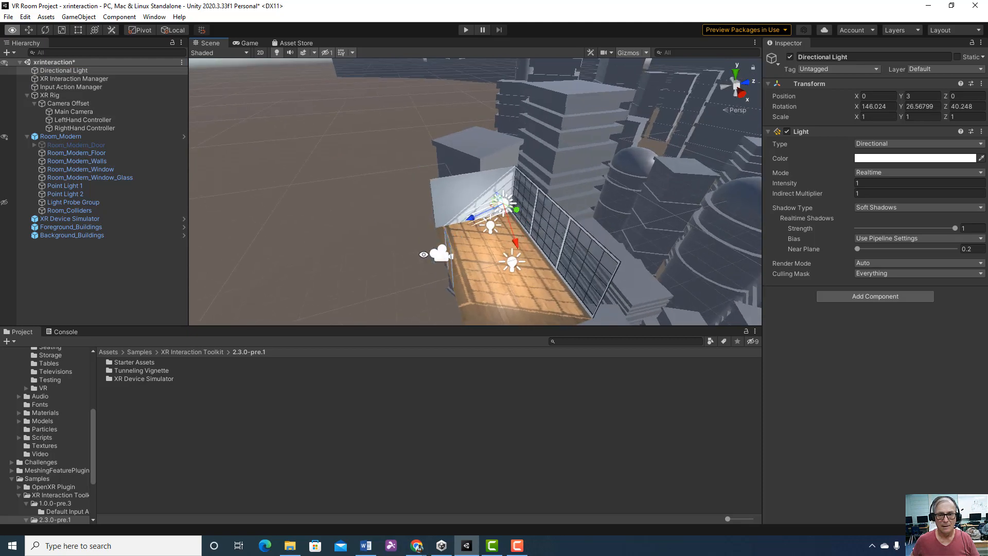
pyautogui.click(45, 32)
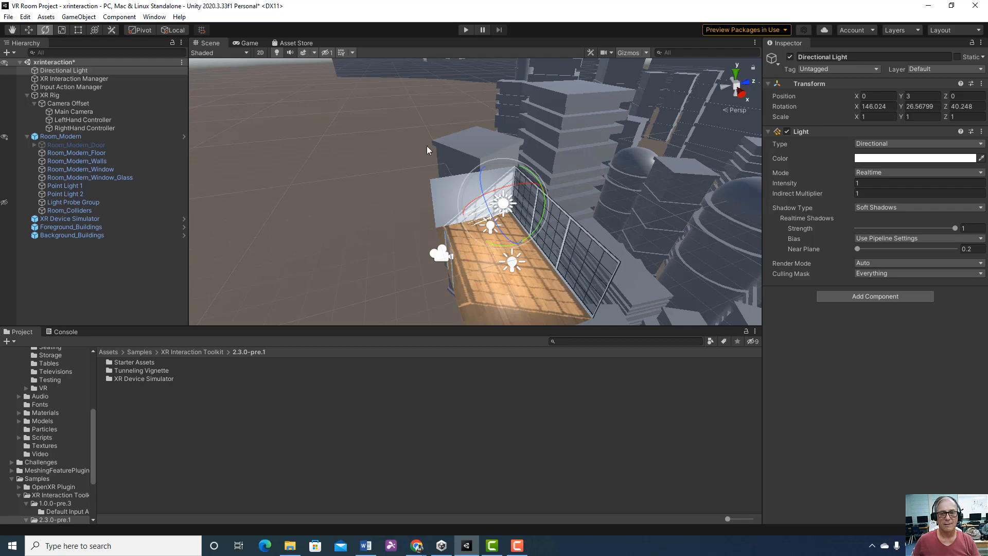
pyautogui.press('alt')
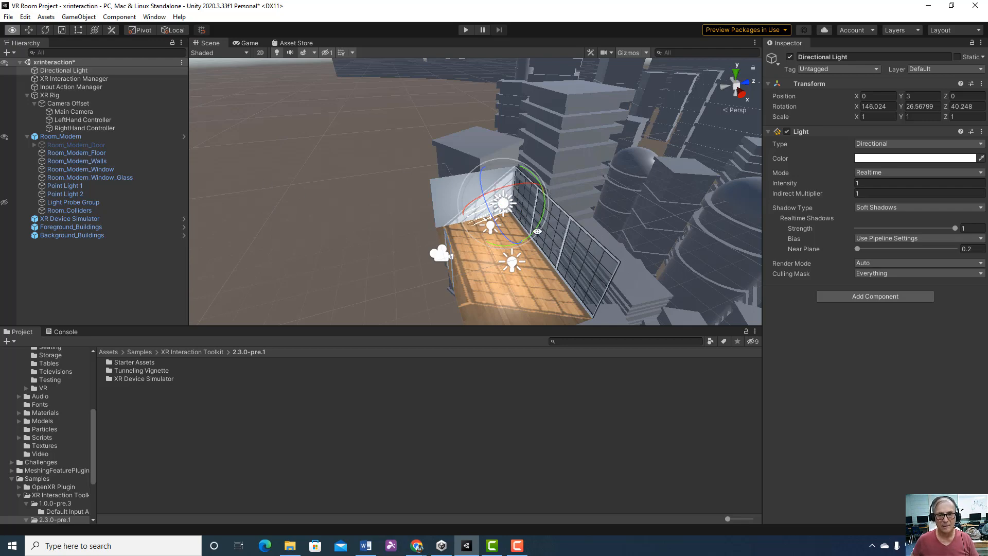
pyautogui.keyDown('alt'); pyautogui.moveTo(538, 231); pyautogui.dragTo(515, 218); pyautogui.keyUp('alt')
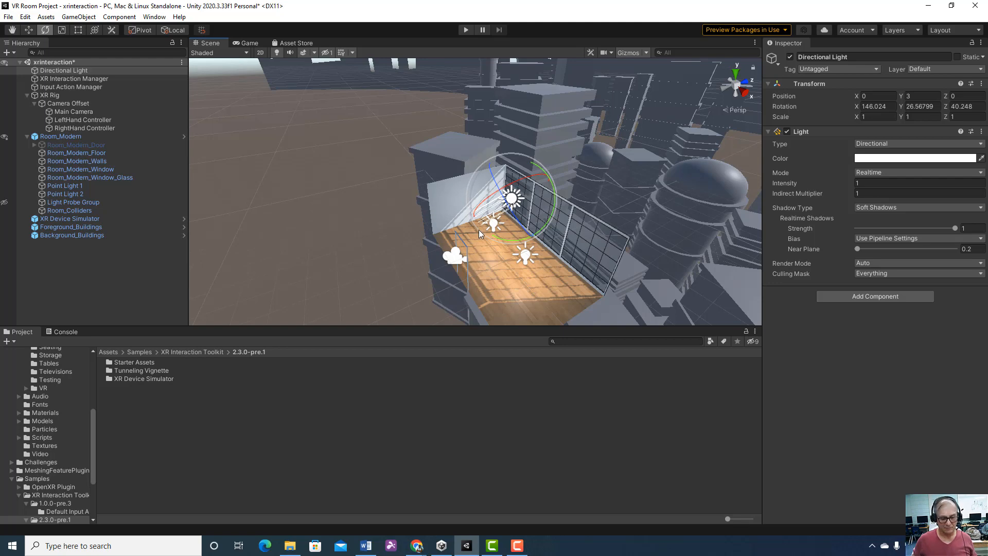
pyautogui.keyDown('alt'); pyautogui.moveTo(493, 232); pyautogui.dragTo(570, 215); pyautogui.keyUp('alt')
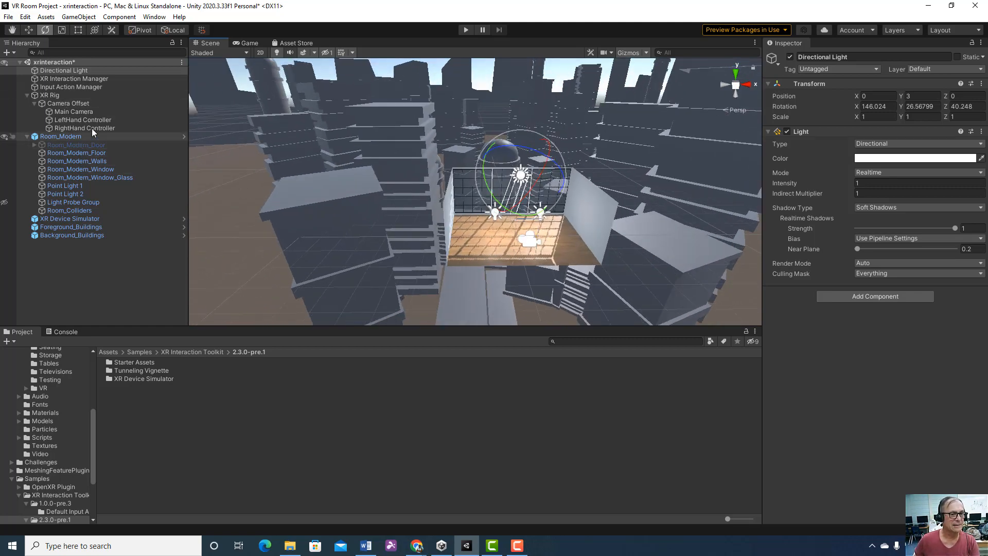
pyautogui.click(31, 95)
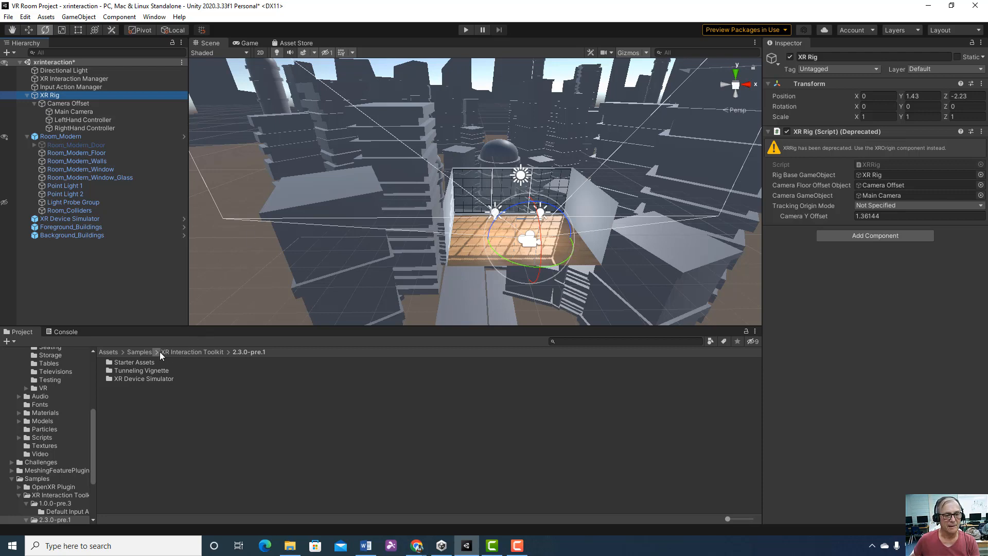
# Review the XR Interaction Toolkit, XR Plugin Management, OpenXR Plugin, Oculus XR Plugin and Universal RP entries in the Package Manager
pyautogui.click(109, 352)
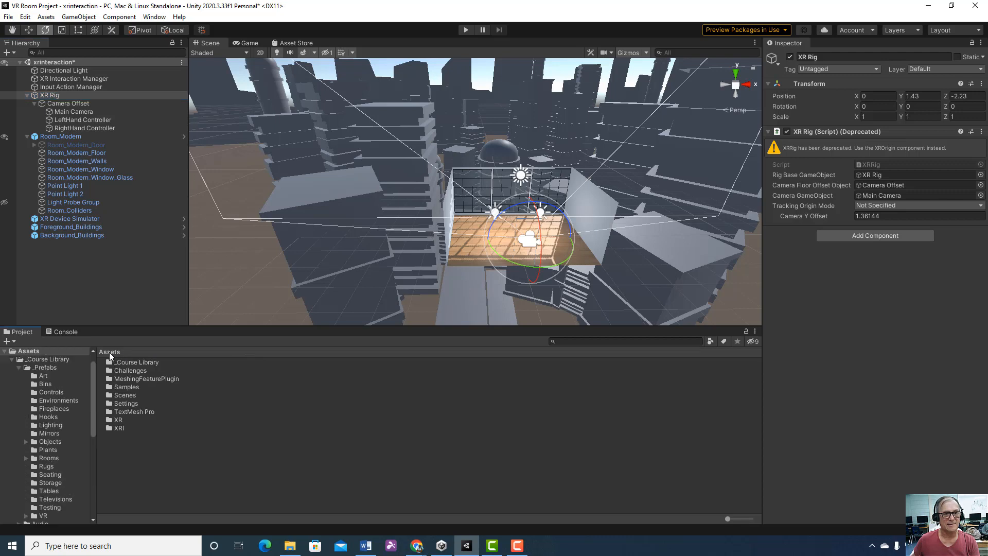
pyautogui.click(155, 17)
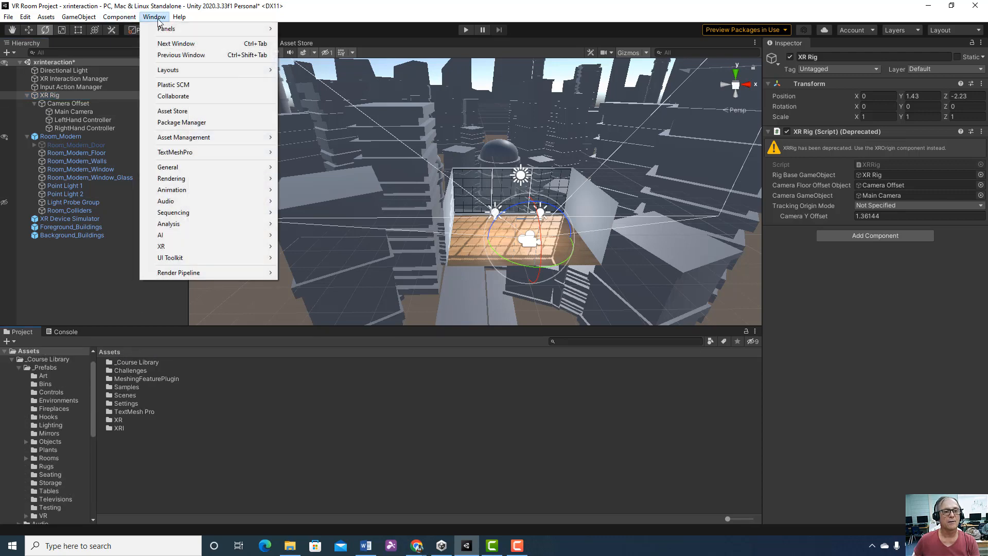
pyautogui.click(176, 123)
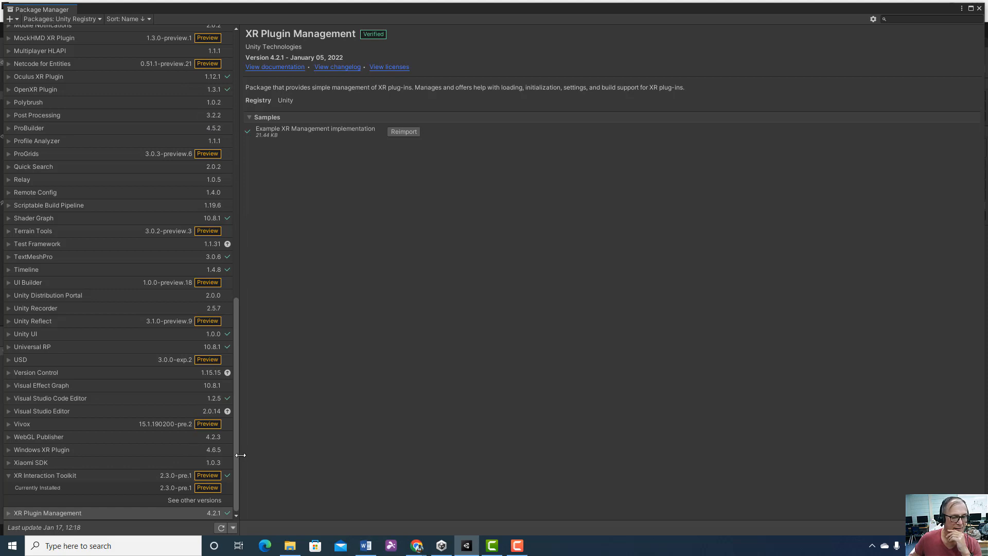
pyautogui.click(26, 473)
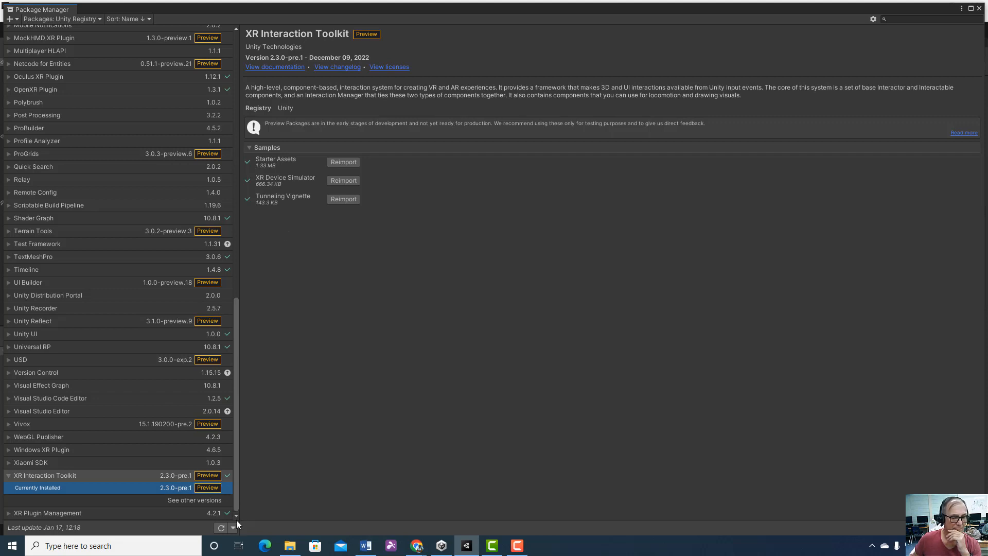
pyautogui.click(7, 476)
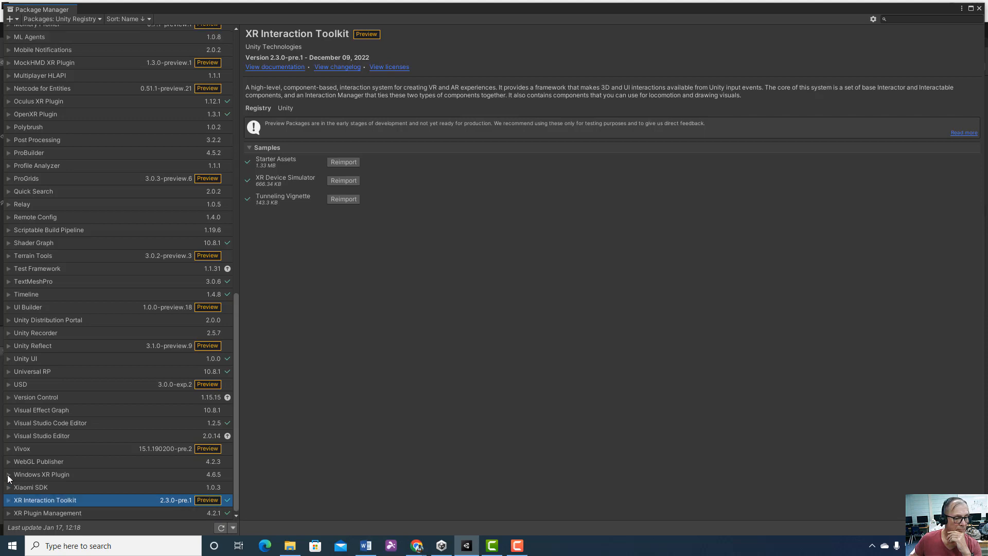
pyautogui.click(76, 511)
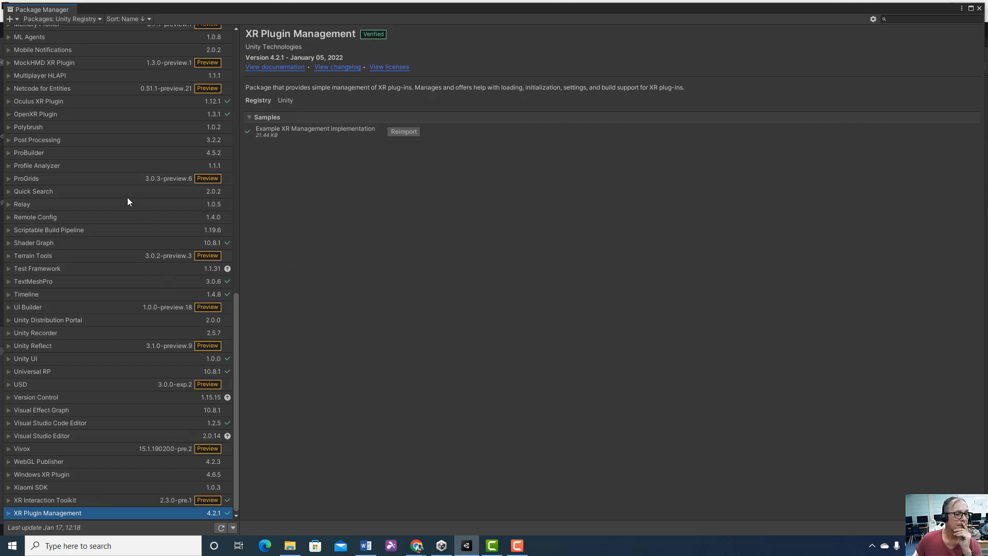
pyautogui.click(51, 115)
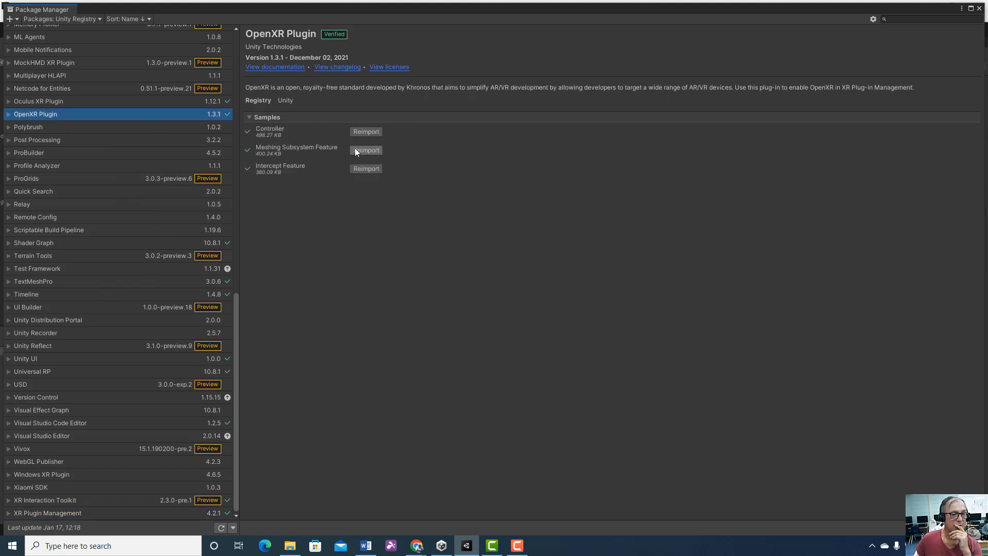
pyautogui.click(63, 102)
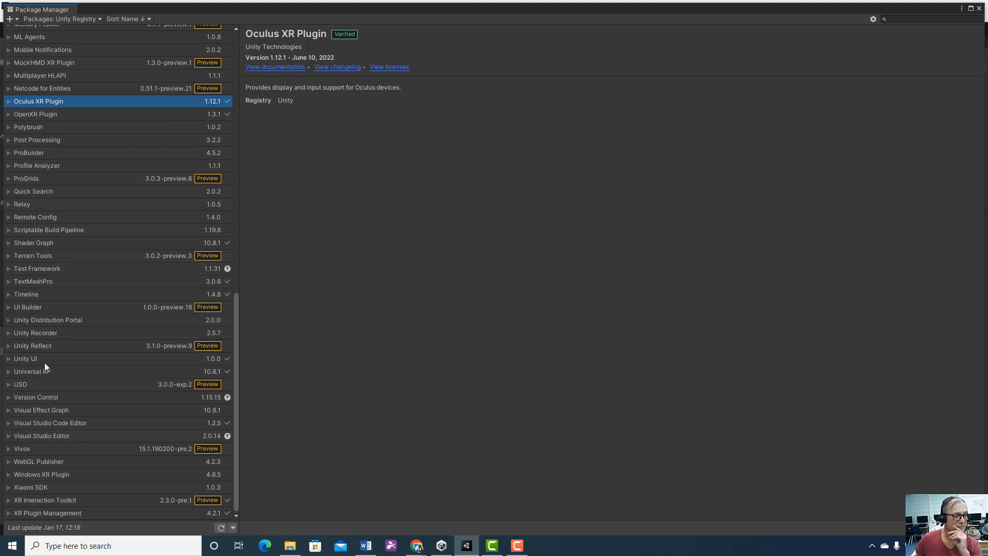
pyautogui.click(58, 373)
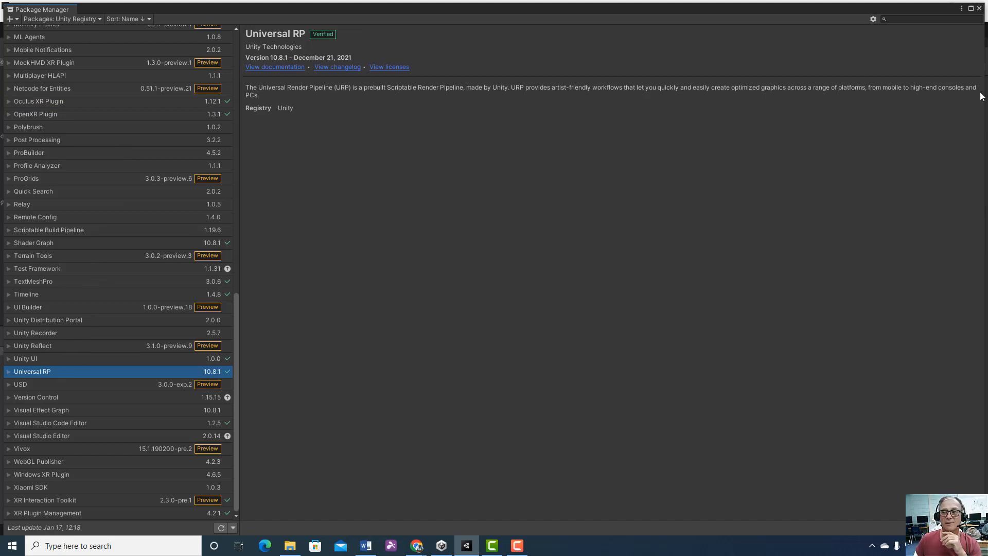
pyautogui.click(977, 5)
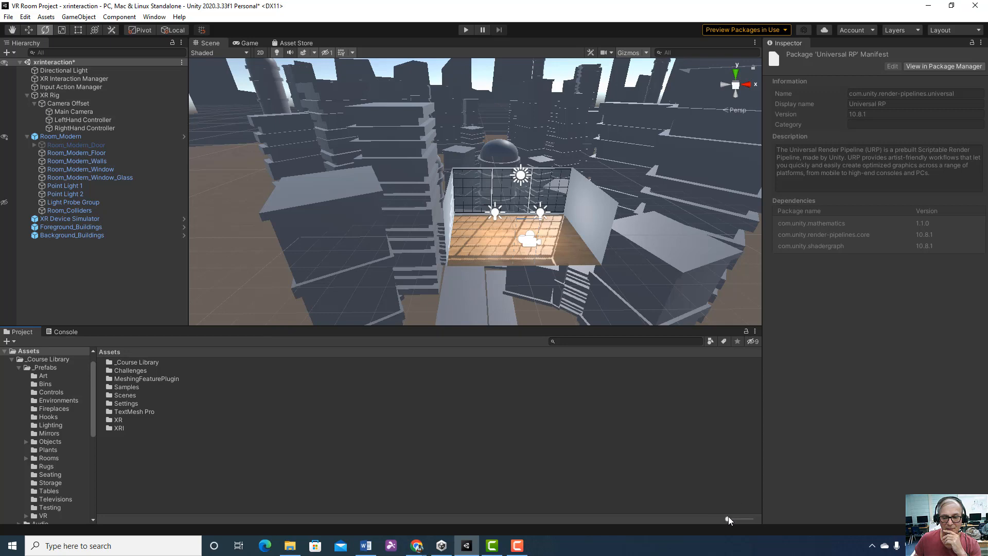
# Browse the project assets to Samples/XR Interaction Toolkit/2.3.0-pre.1 and display the folder's contents as a list
pyautogui.moveTo(727, 518); pyautogui.dragTo(740, 517)
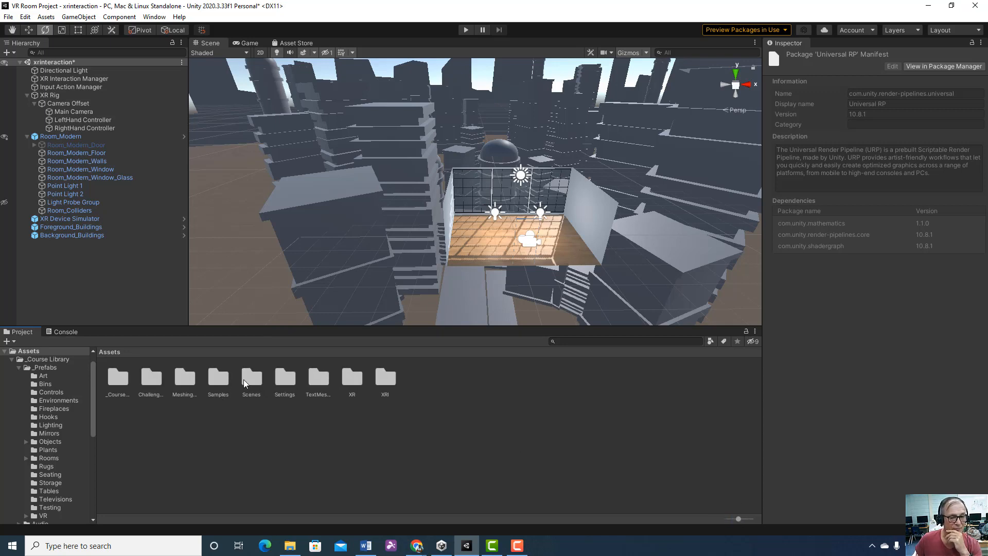
pyautogui.doubleClick(218, 378)
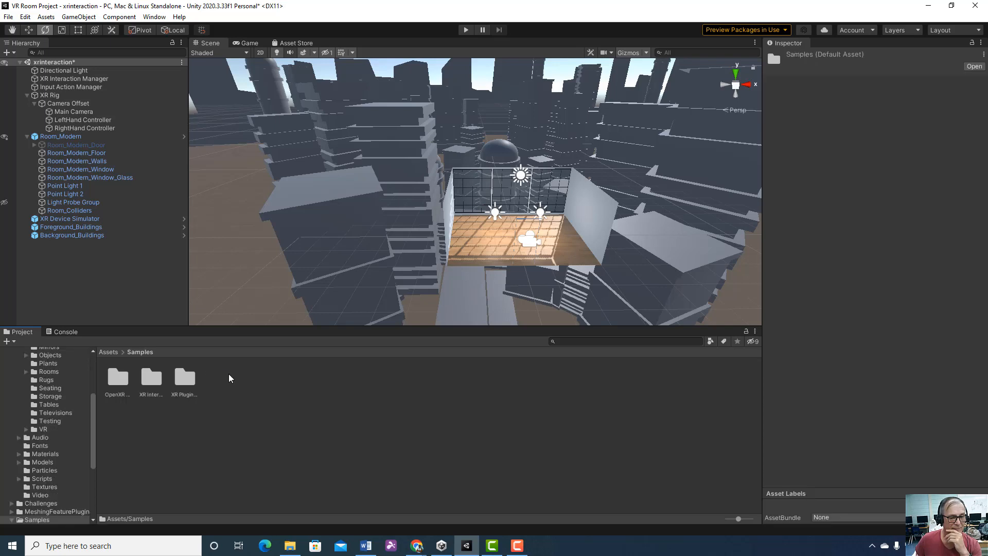
pyautogui.click(150, 381)
pyautogui.doubleClick(151, 381)
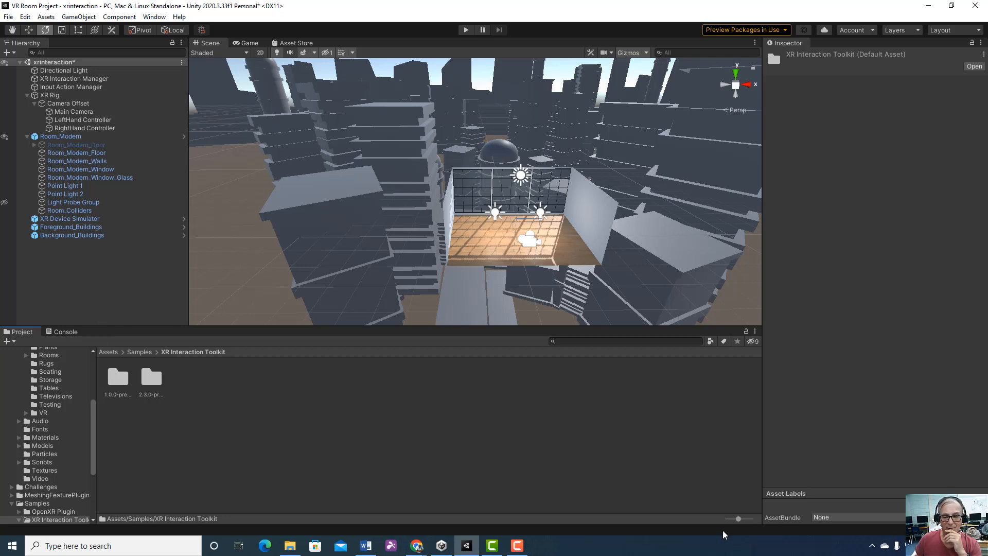
pyautogui.doubleClick(152, 380)
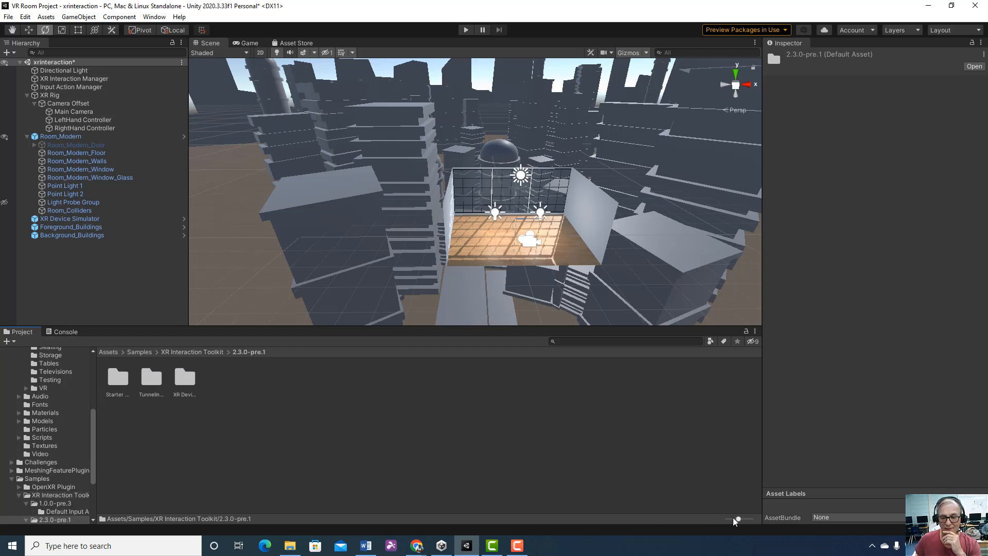
pyautogui.moveTo(738, 519); pyautogui.dragTo(727, 519)
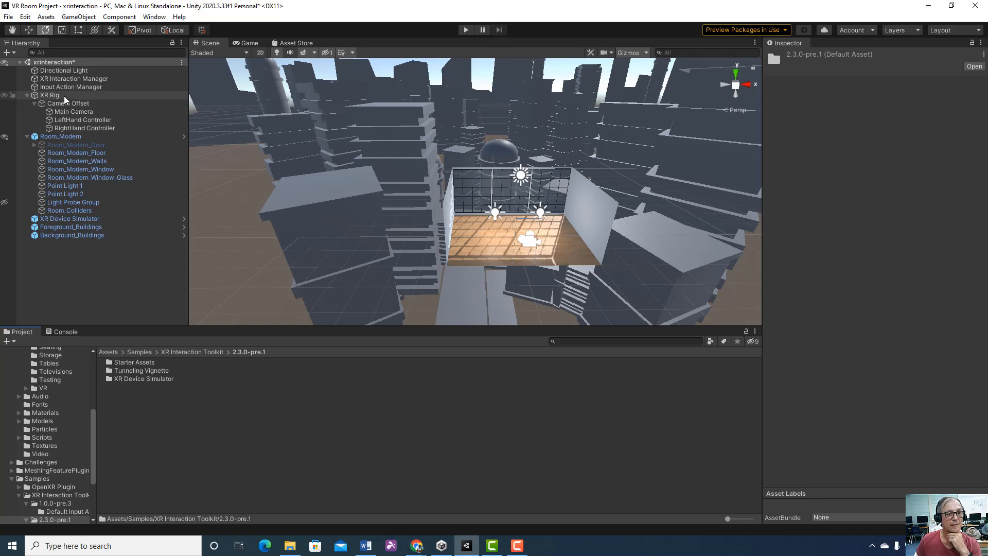
# Review the XR Device Simulator's action references and simulator settings, and collapse the Room_Modern children
pyautogui.click(92, 219)
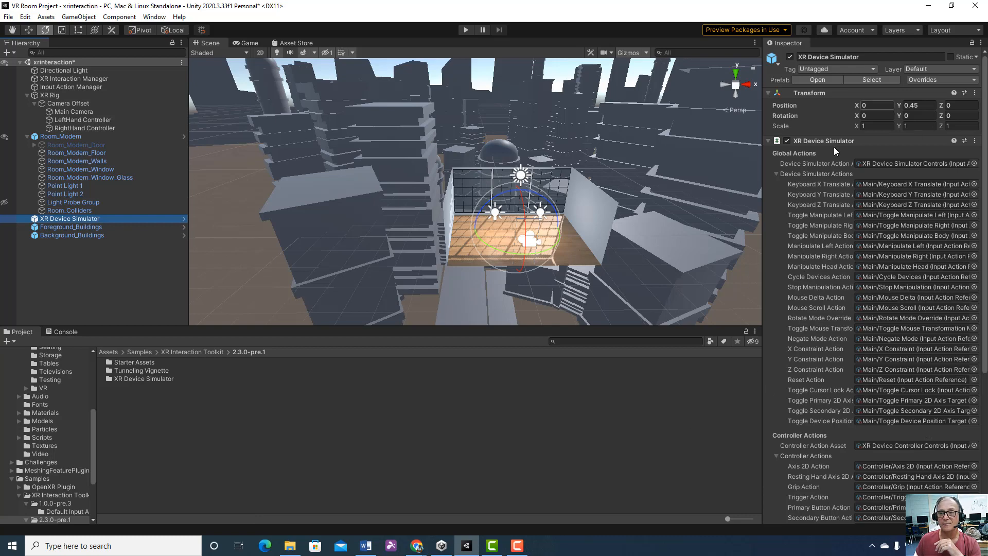
pyautogui.scroll(-5, 890, 391)
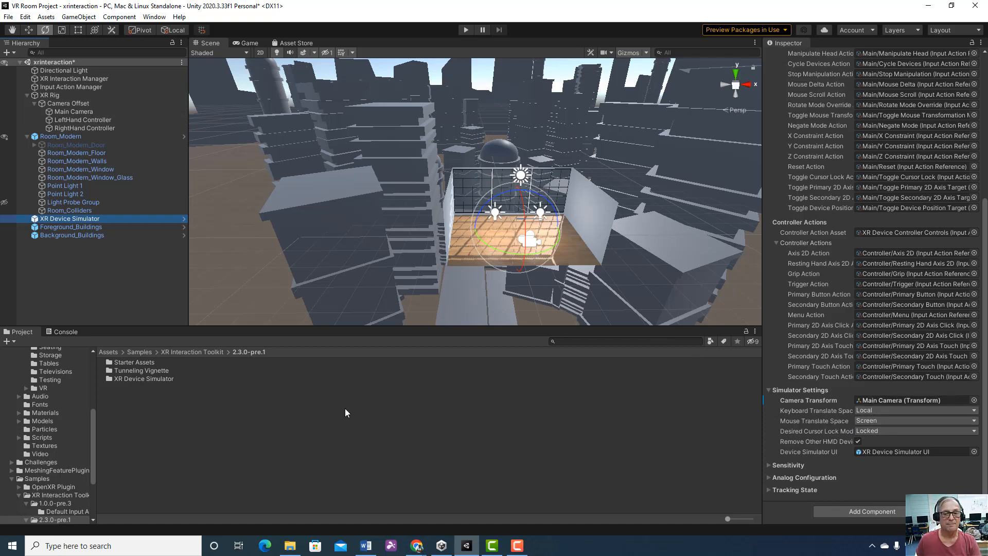
pyautogui.click(26, 136)
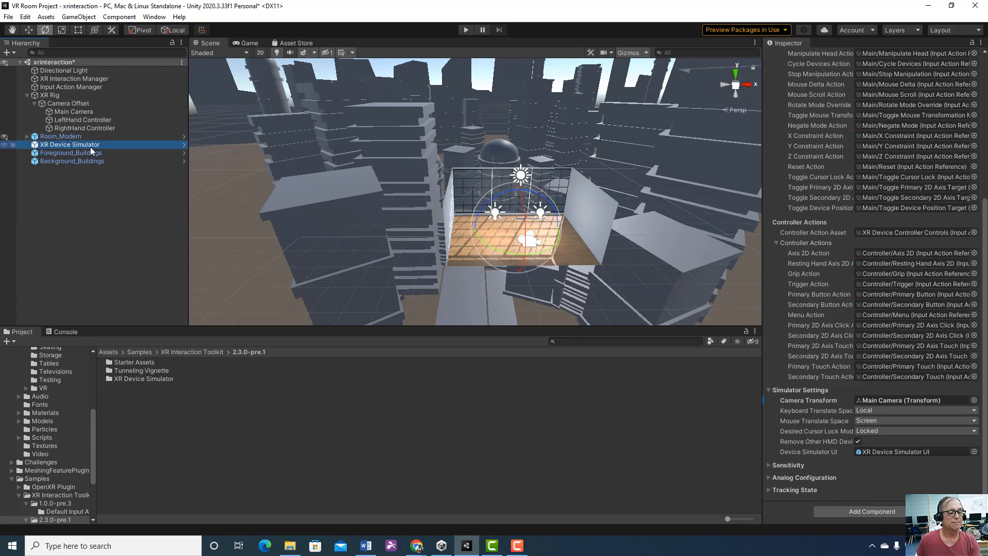
# Frame the XR Rig in the scene, look at it from the side and show its Move gizmo
pyautogui.click(57, 95)
pyautogui.doubleClick(58, 94)
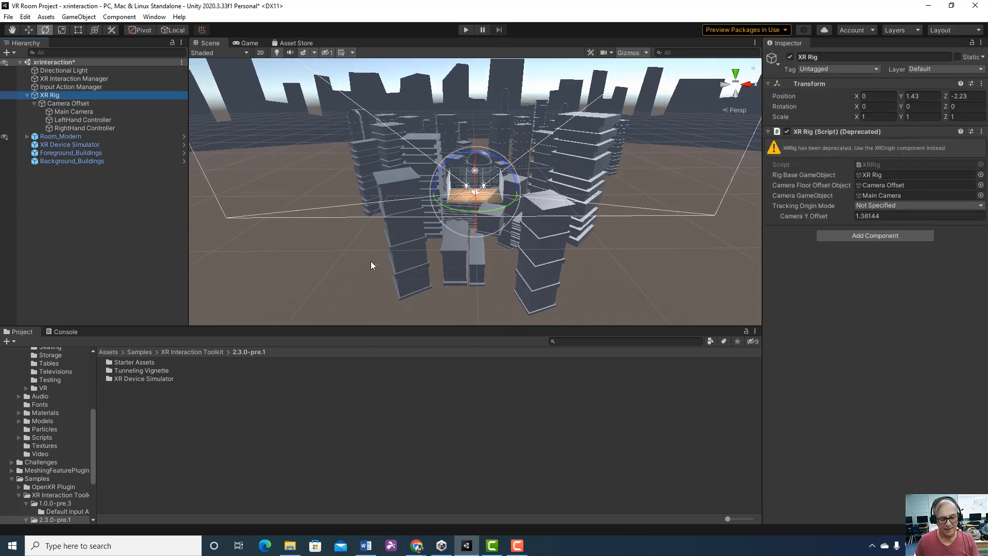
pyautogui.keyDown('alt'); pyautogui.moveTo(451, 277); pyautogui.dragTo(424, 258); pyautogui.keyUp('alt')
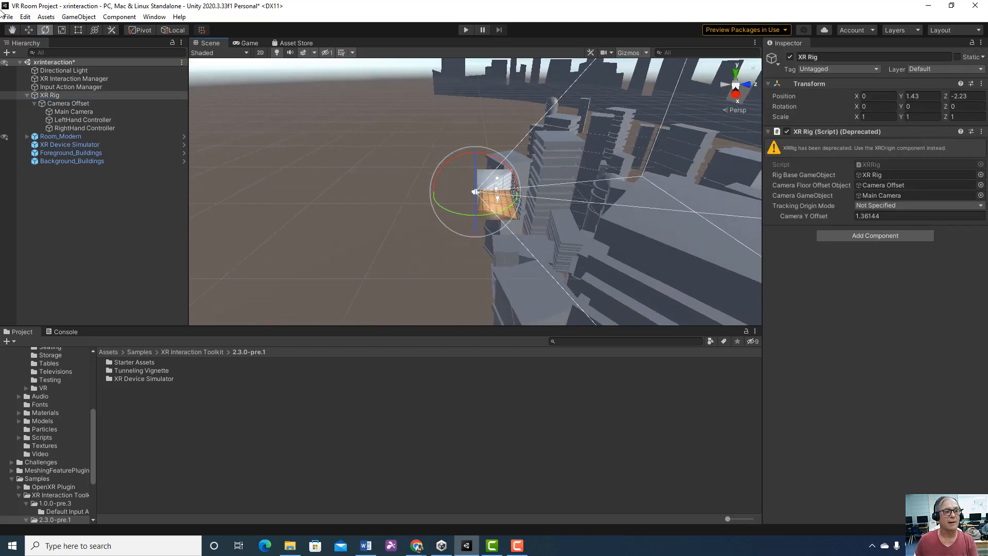
pyautogui.click(29, 29)
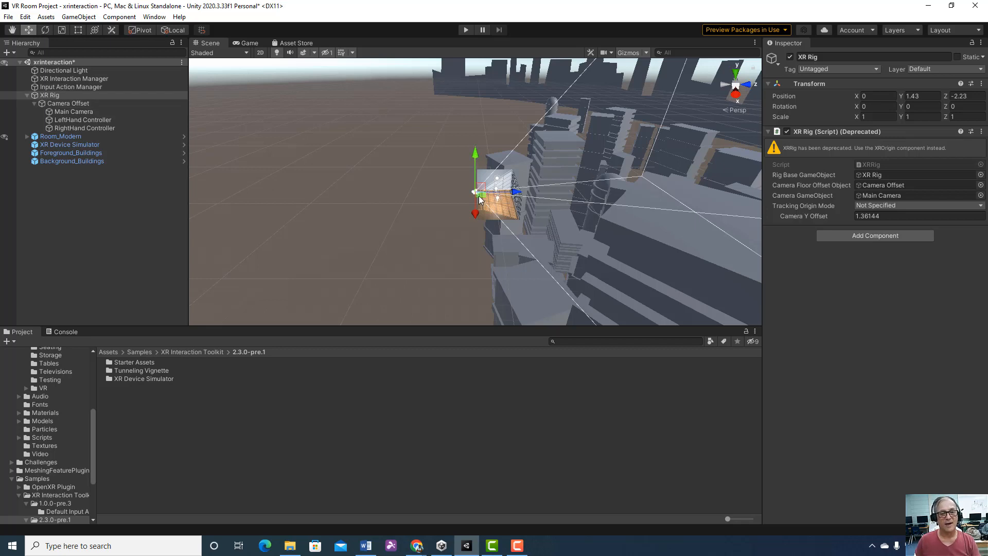
# Activate the Room_Modern_Door object inside Room_Modern and briefly run the scene in Play mode to test it
pyautogui.click(28, 136)
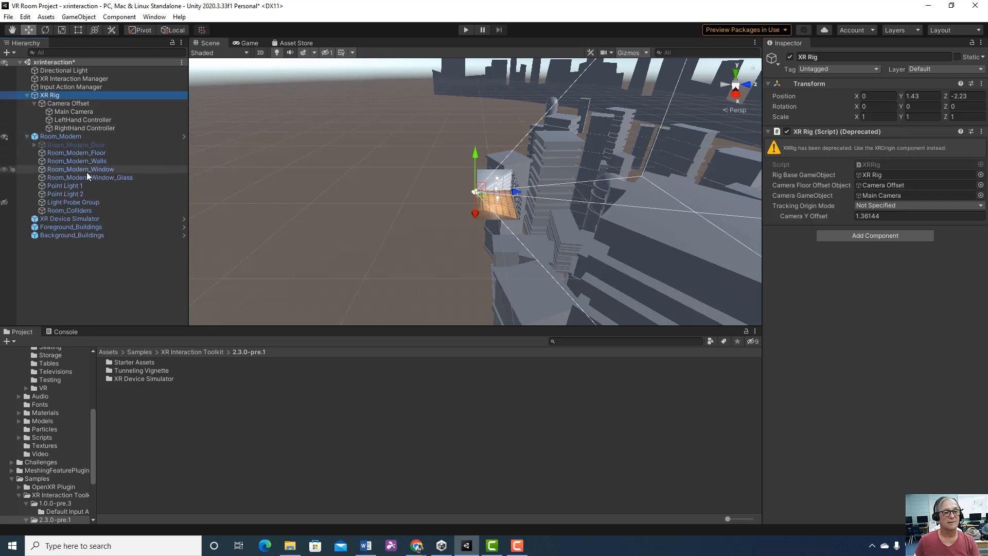
pyautogui.click(109, 144)
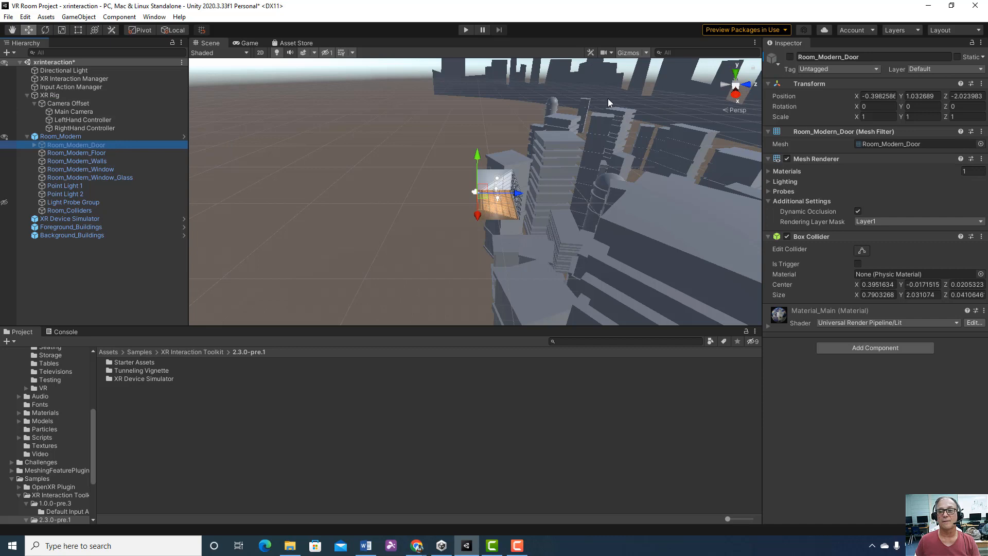
pyautogui.click(790, 56)
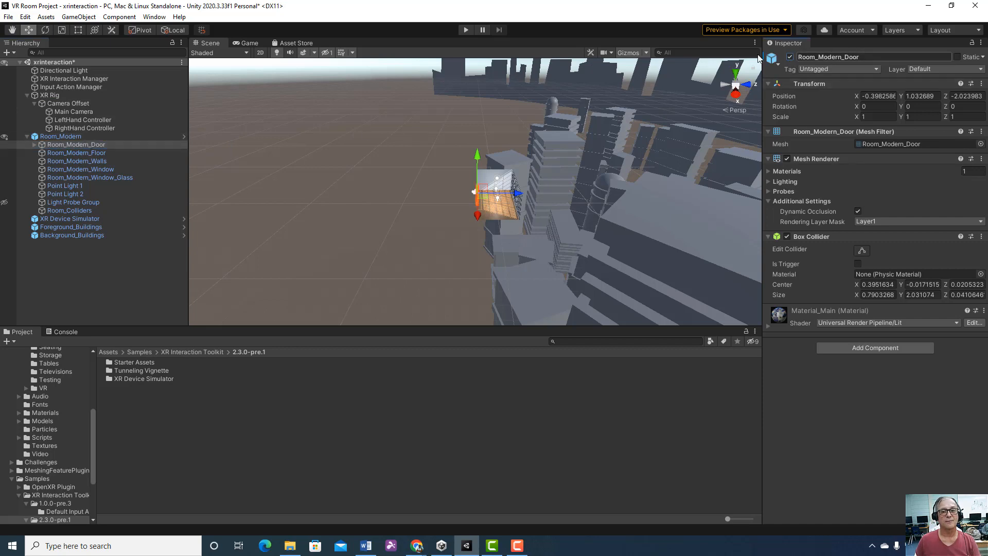
pyautogui.click(465, 29)
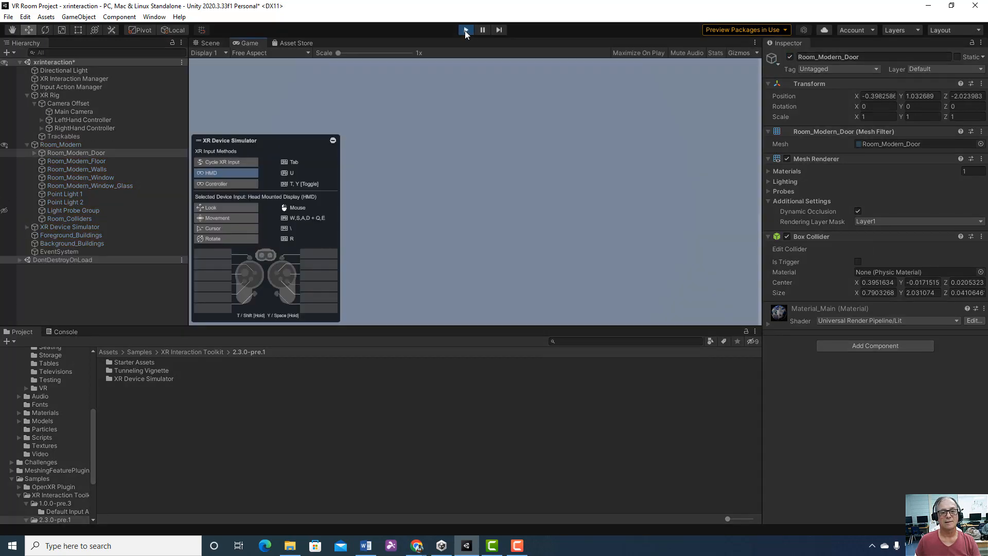
pyautogui.click(465, 29)
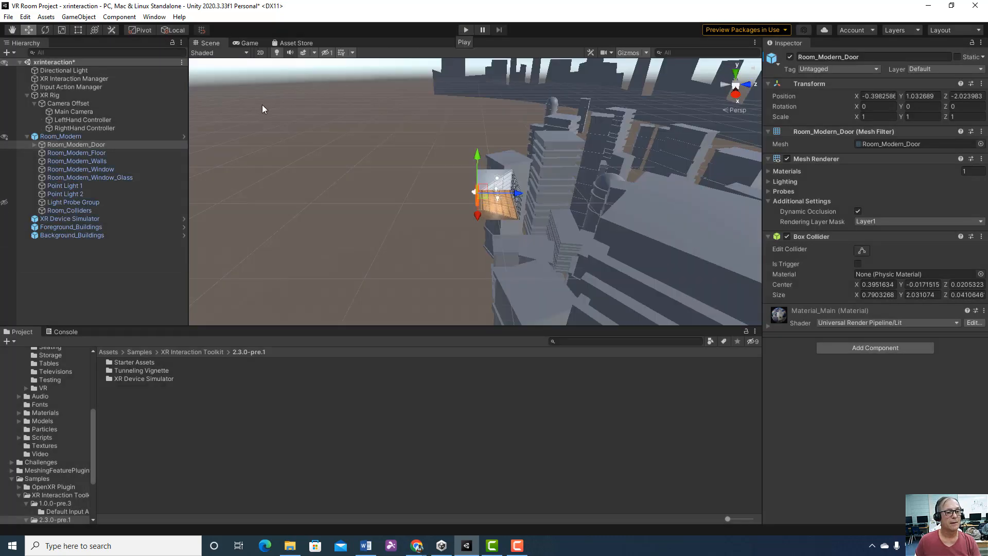
# Deactivate the Room_Modern_Door object and test the scene in Play mode, looking around and moving the simulated headset through the room before stopping
pyautogui.click(29, 144)
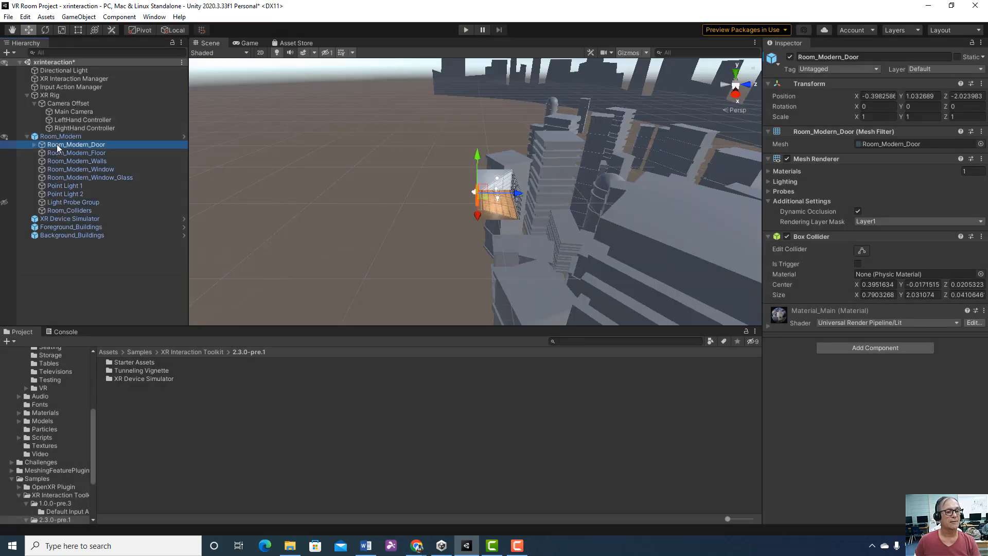
pyautogui.click(791, 57)
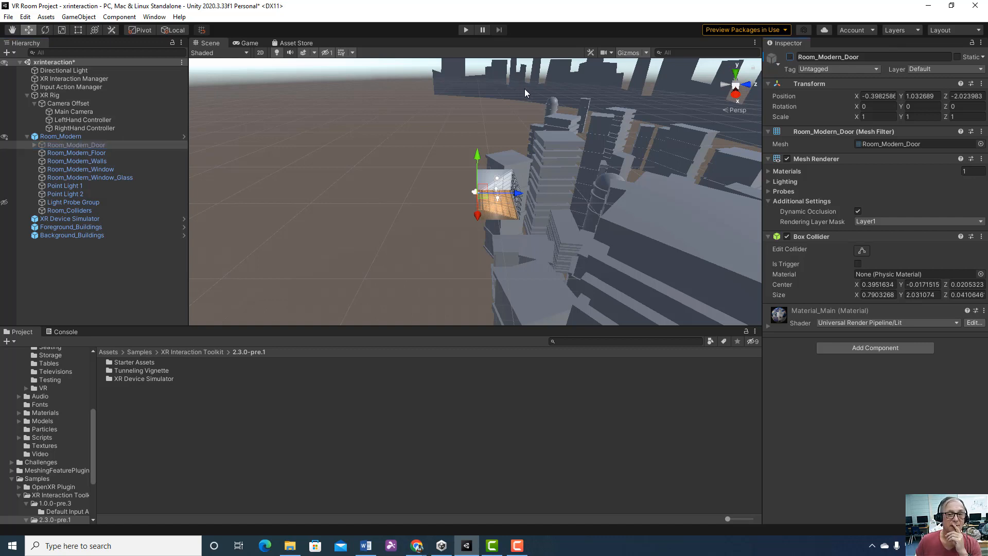
pyautogui.click(466, 30)
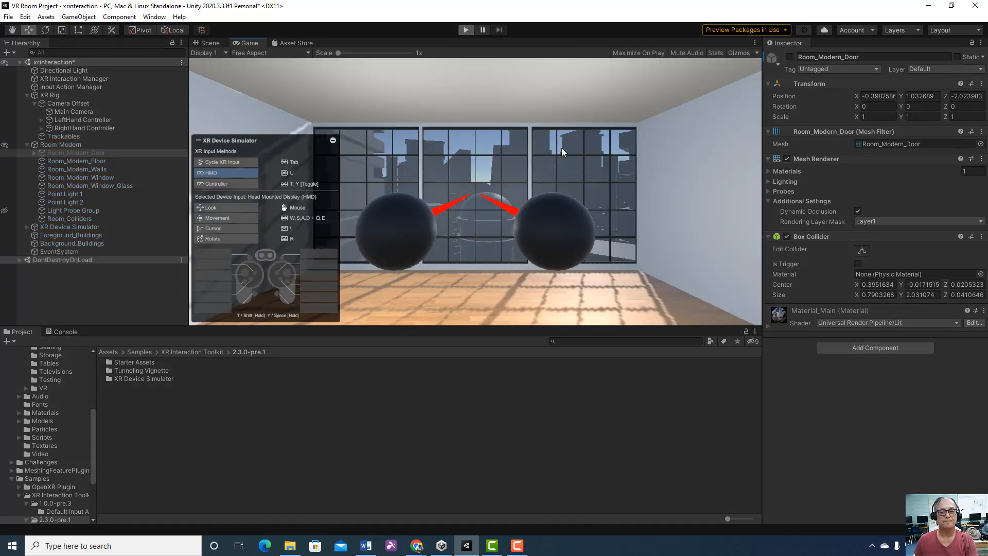
pyautogui.moveTo(532, 184); pyautogui.dragTo(393, 182, button='right')
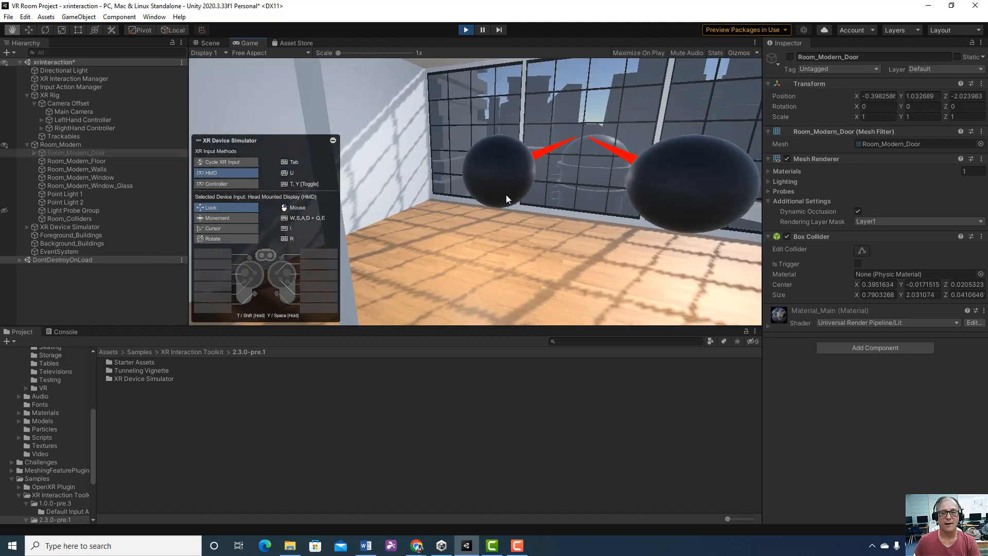
pyautogui.press('r')
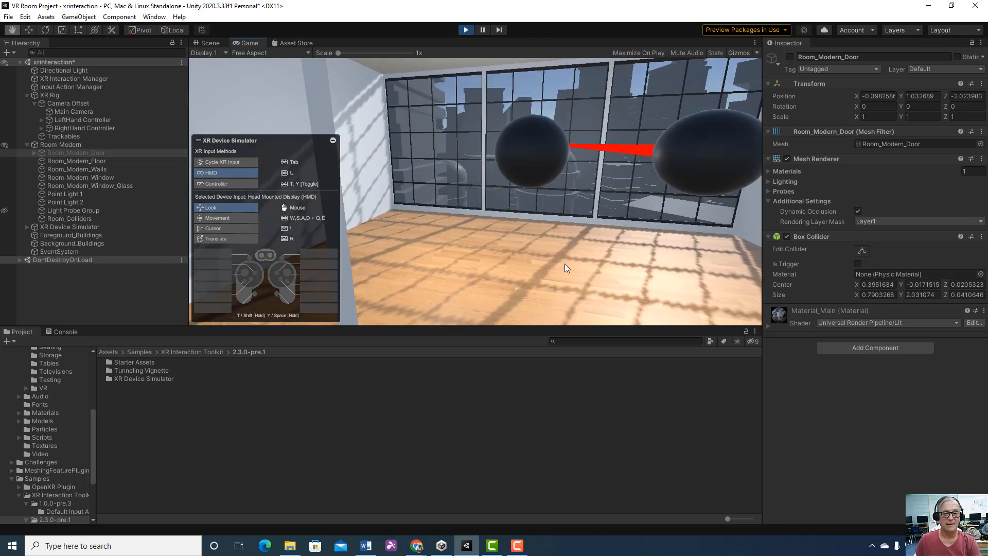
pyautogui.press('w')
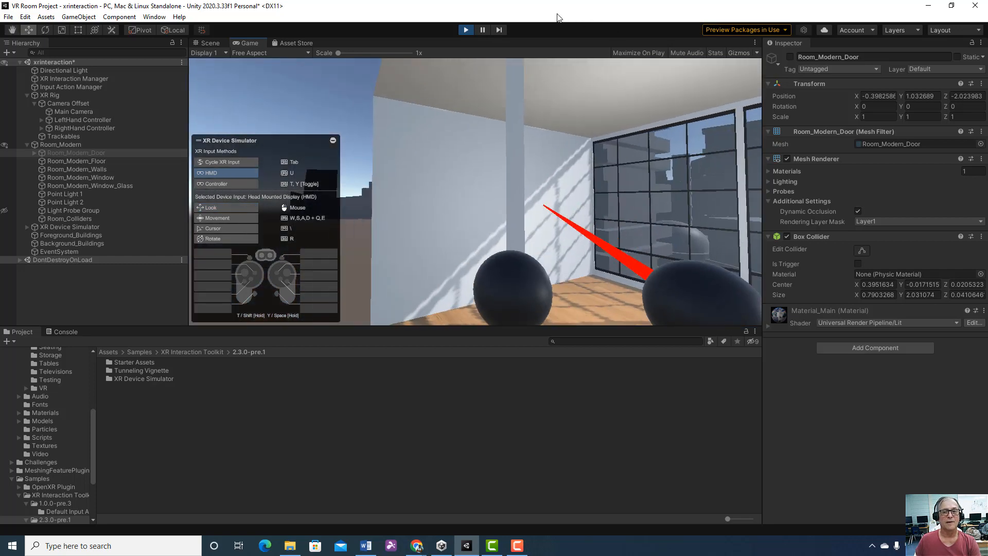
pyautogui.click(465, 30)
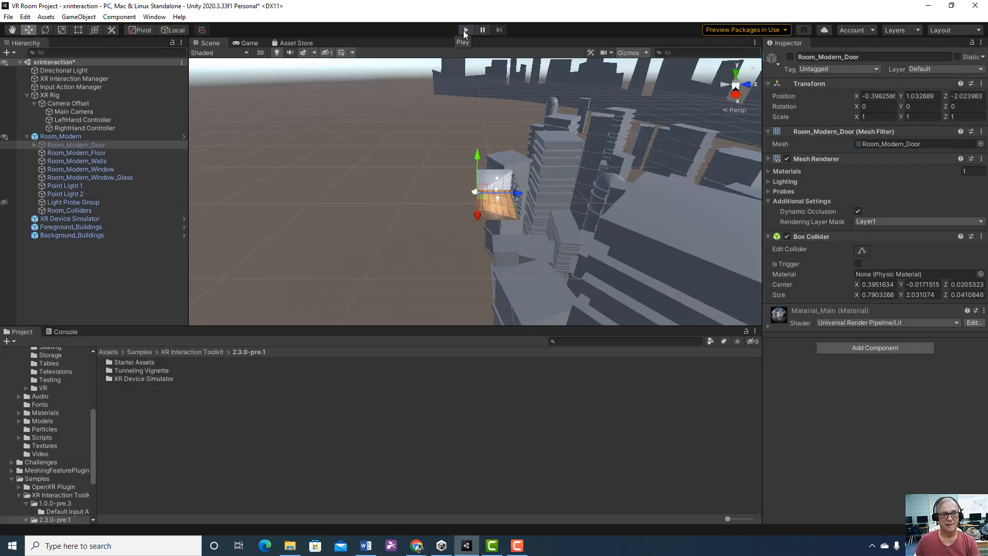
# Save a copy of the scene as controllersworking in the project's Assets/Scenes folder
pyautogui.click(9, 16)
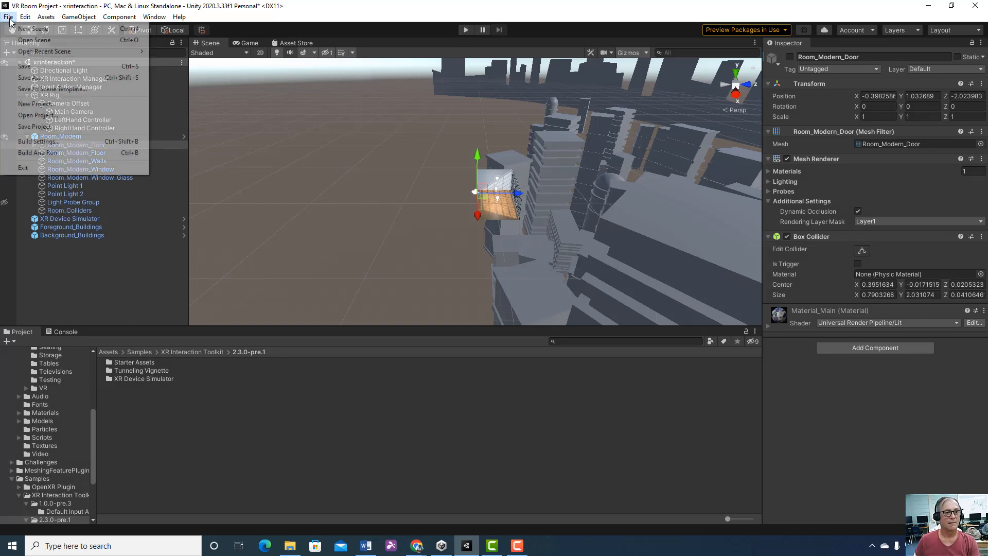
pyautogui.click(24, 66)
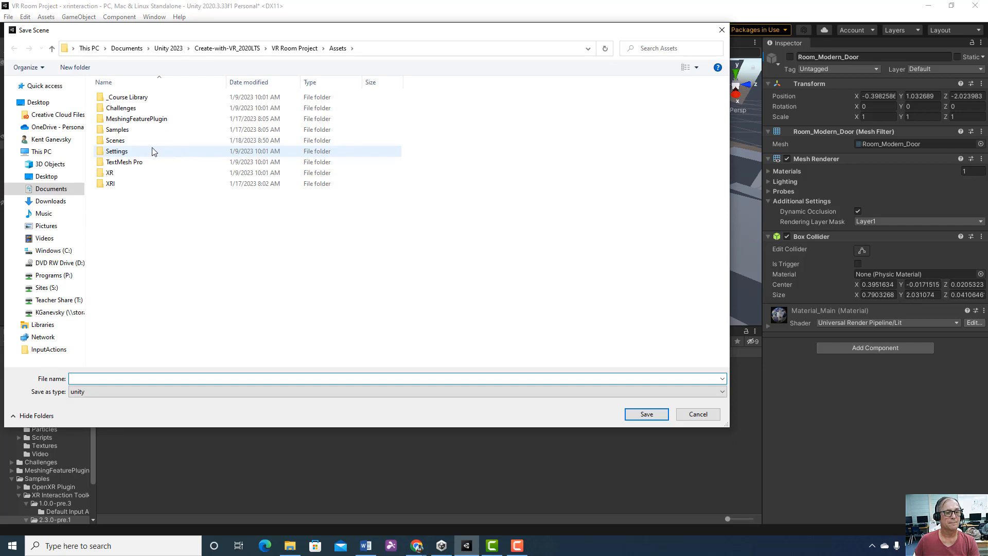
pyautogui.doubleClick(135, 141)
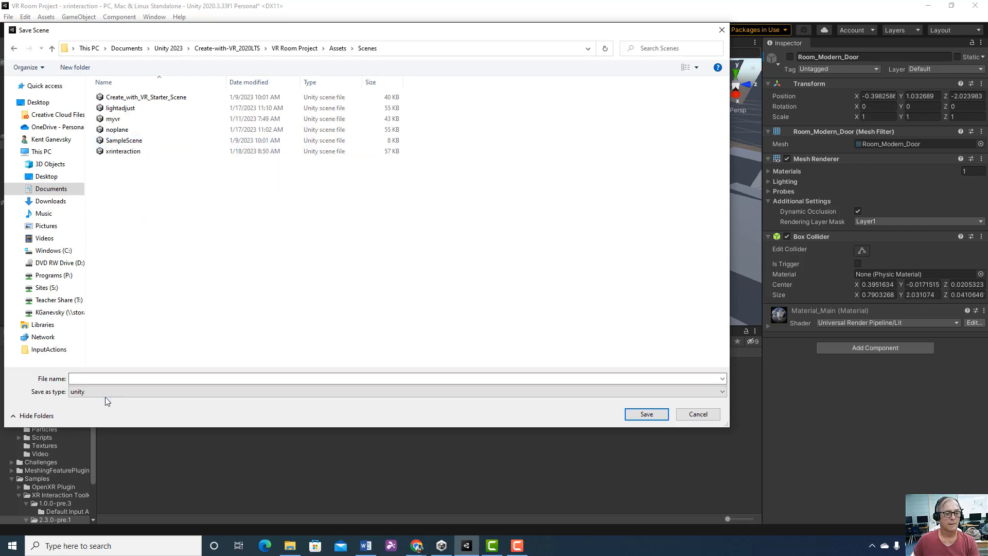
pyautogui.click(92, 377)
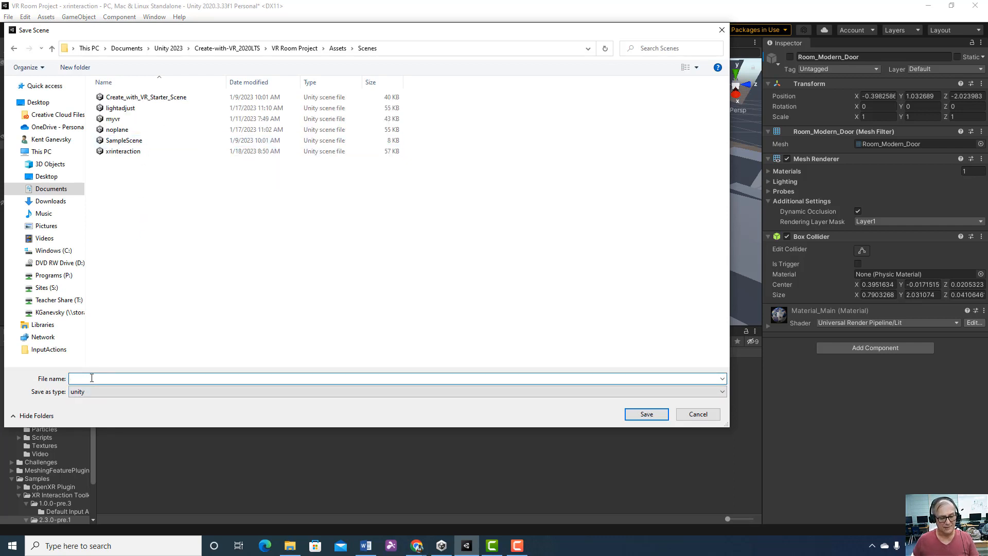
pyautogui.write('contro')
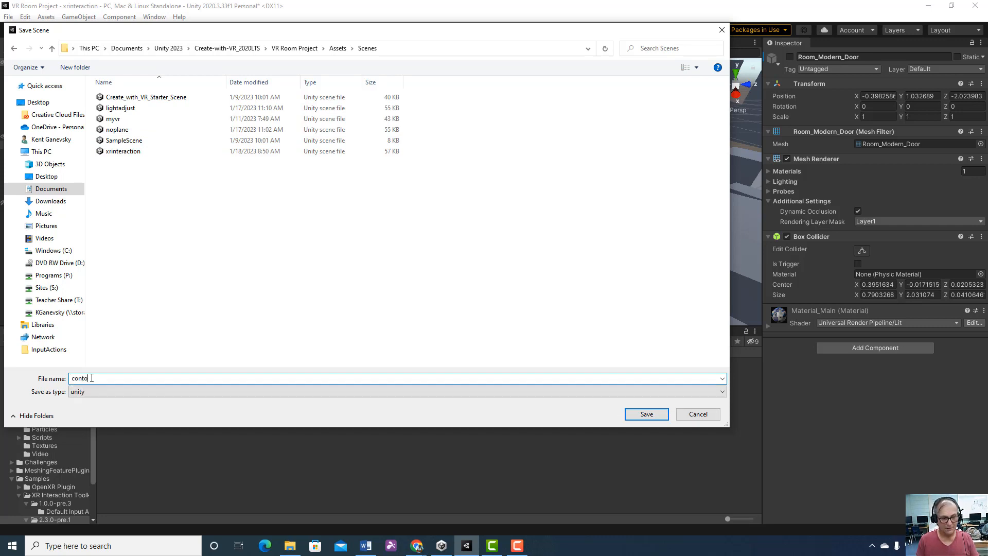
pyautogui.write('tol')
pyautogui.press('BackSpace')
pyautogui.press('BackSpace')
pyautogui.write('r')
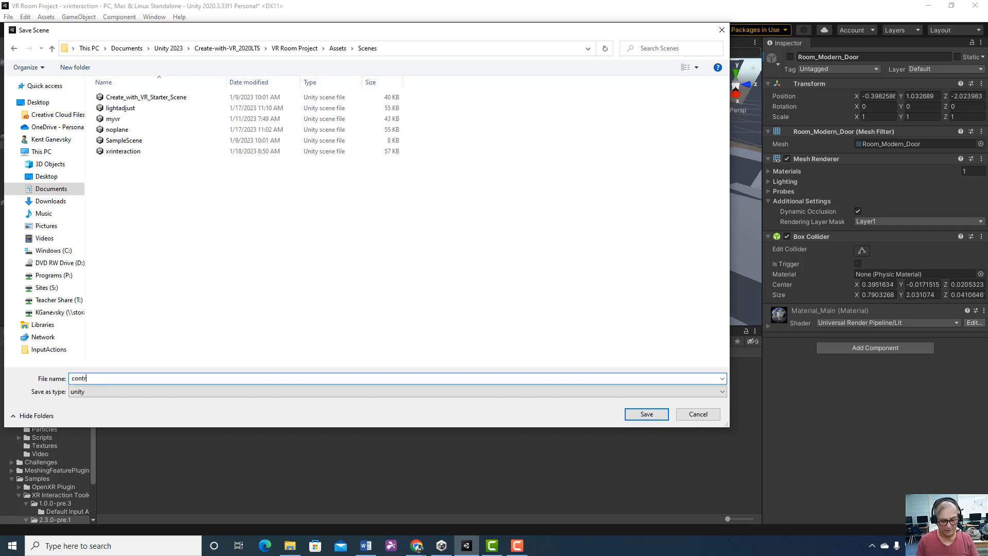
pyautogui.write('ollers')
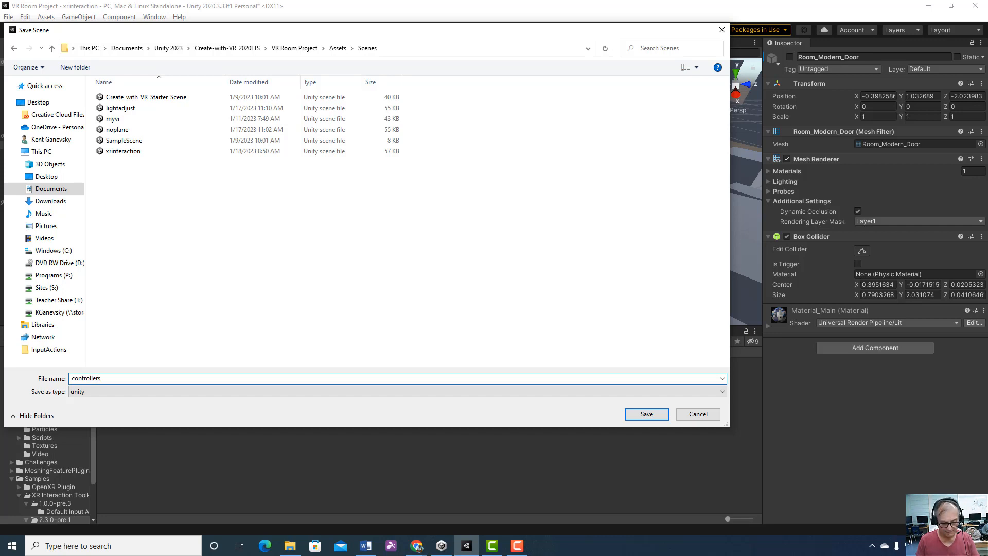
pyautogui.write('working')
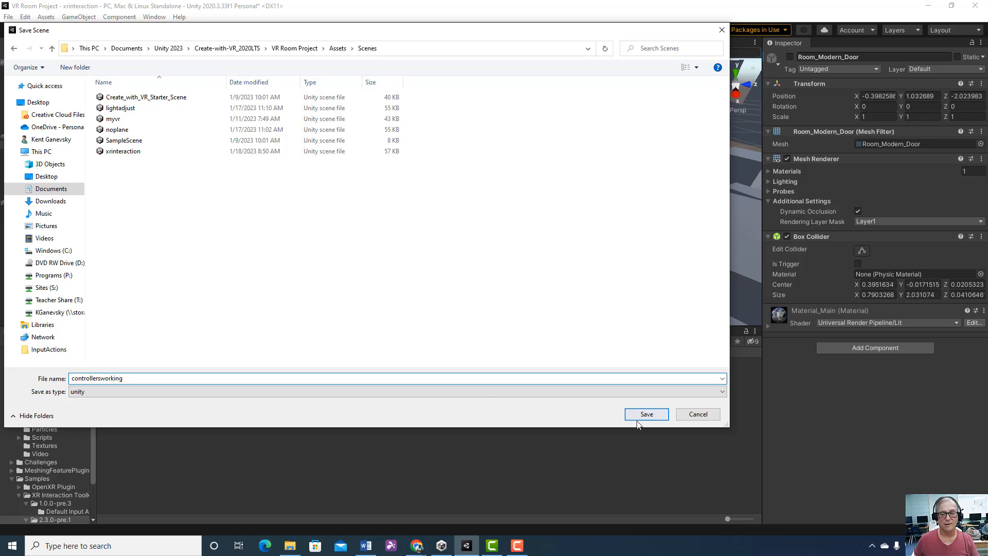
pyautogui.click(656, 414)
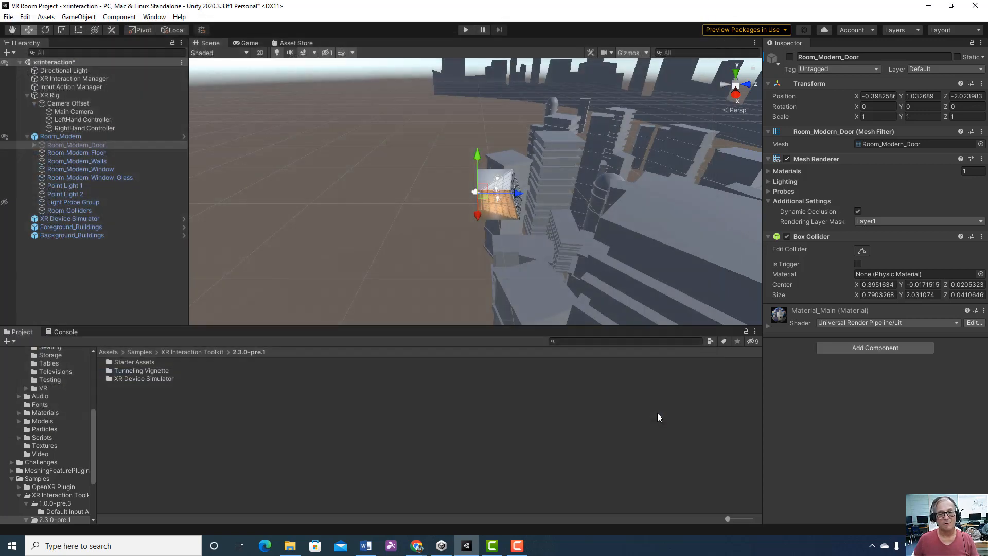